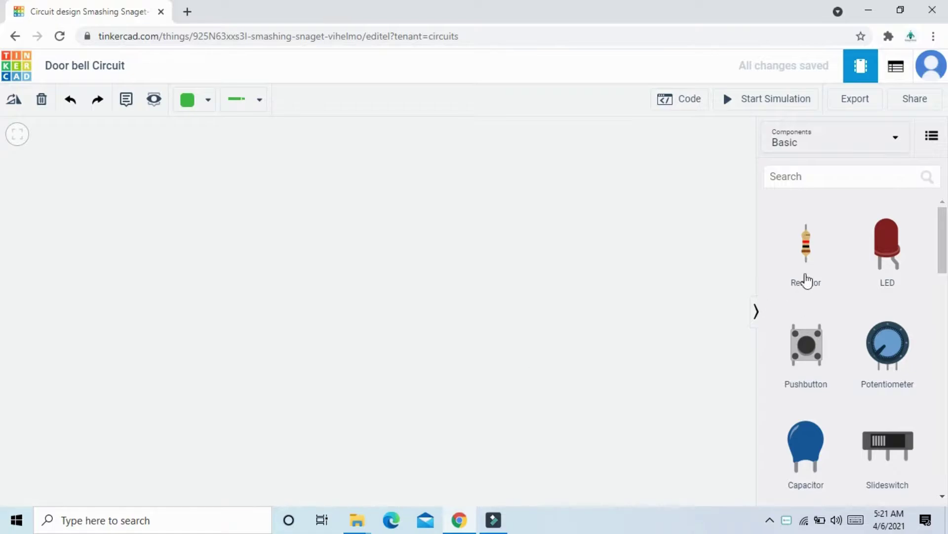
Step: Search the components for "push" and place a pushbutton on the empty workplane
{"action": "left_click", "coordinate": [810, 179]}
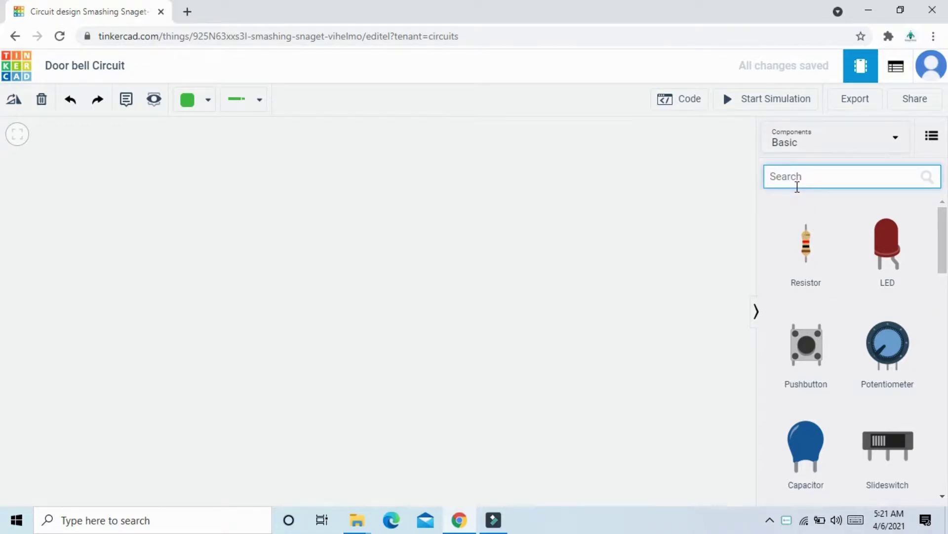
{"action": "type", "text": "push"}
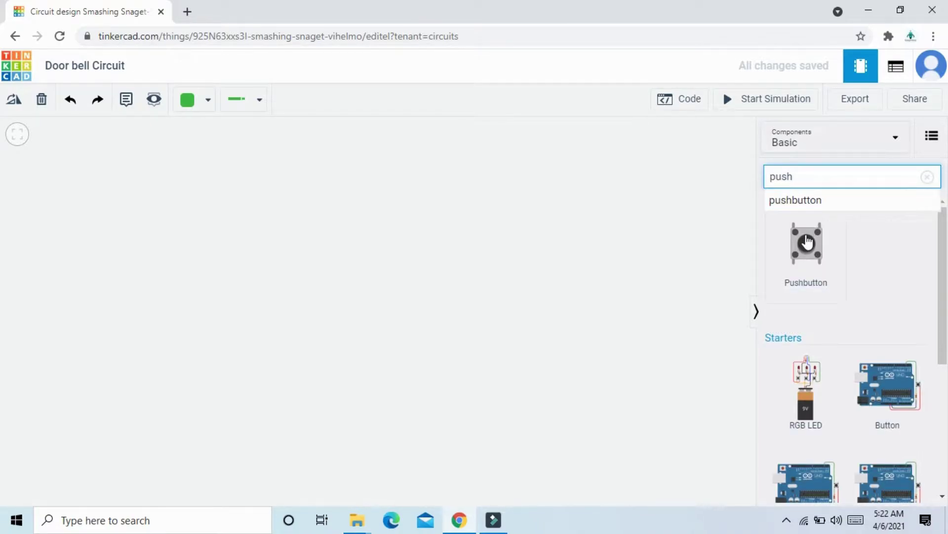
{"action": "left_click_drag", "start_coordinate": [806, 244], "coordinate": [312, 280]}
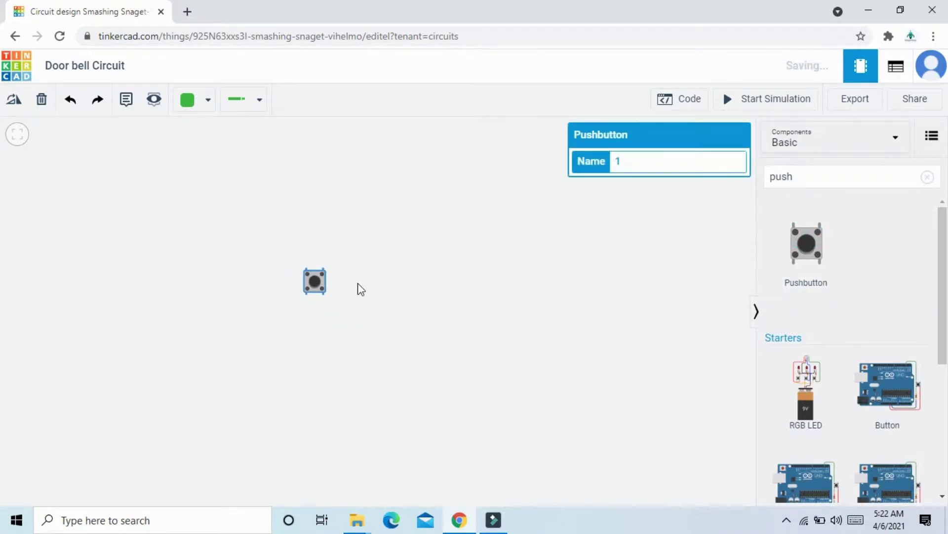
{"action": "left_click", "coordinate": [512, 281]}
Step: Search the components for "9v battery" and place a 9V battery below and to the right of the pushbutton
{"action": "double_click", "coordinate": [801, 170]}
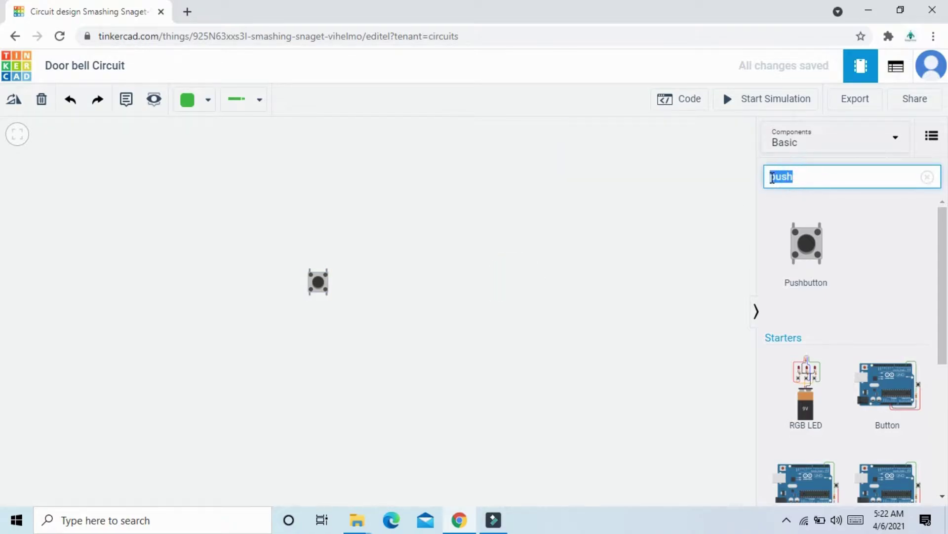
{"action": "key", "text": "BackSpace"}
{"action": "type", "text": "9v"}
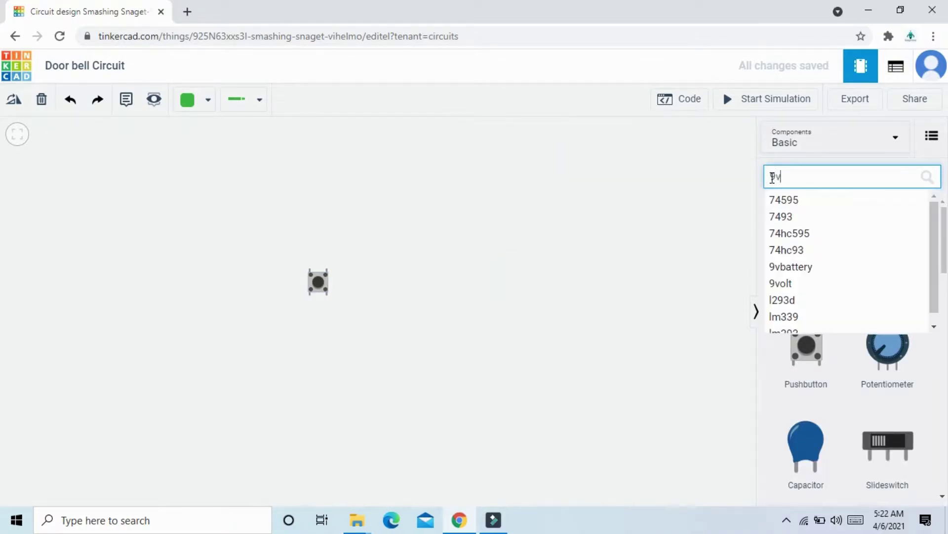
{"action": "type", "text": " batt"}
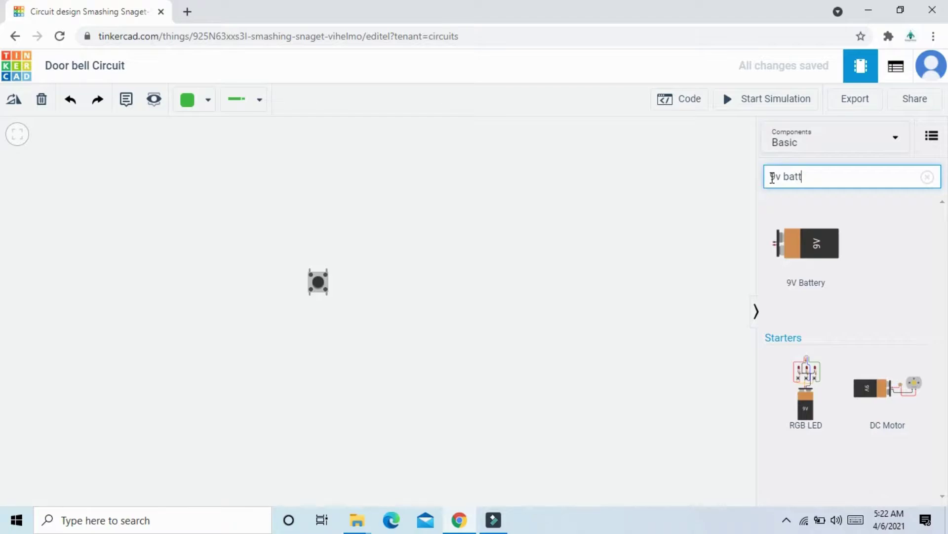
{"action": "type", "text": "ery"}
{"action": "left_click_drag", "start_coordinate": [805, 239], "coordinate": [393, 396]}
{"action": "left_click", "coordinate": [450, 293]}
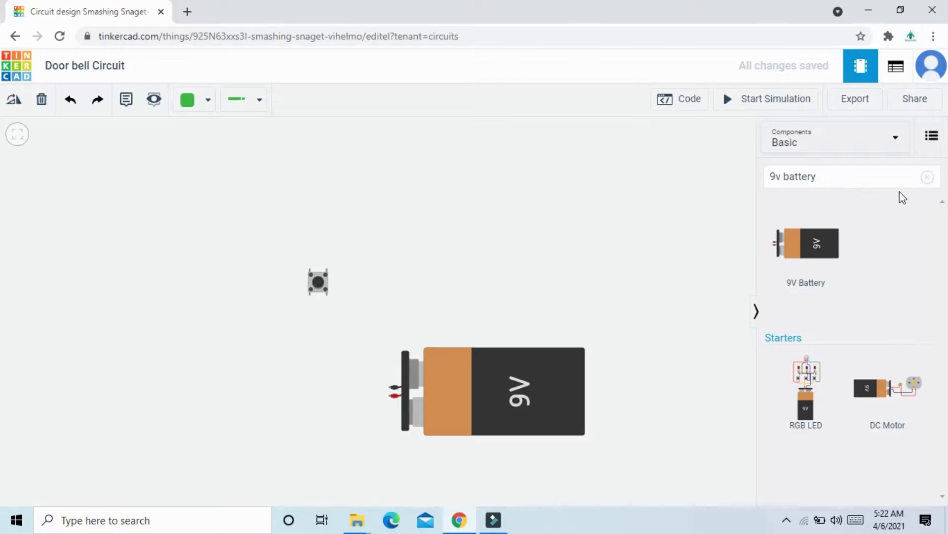
Step: Clear the component search and place a resistor to the left of the pushbutton with an LED above it
{"action": "left_click", "coordinate": [927, 177]}
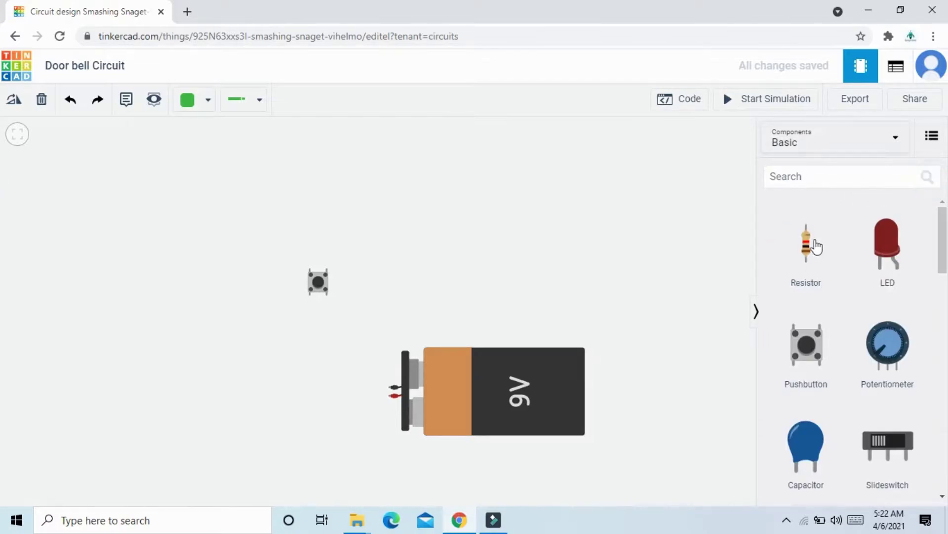
{"action": "left_click_drag", "start_coordinate": [807, 247], "coordinate": [203, 258]}
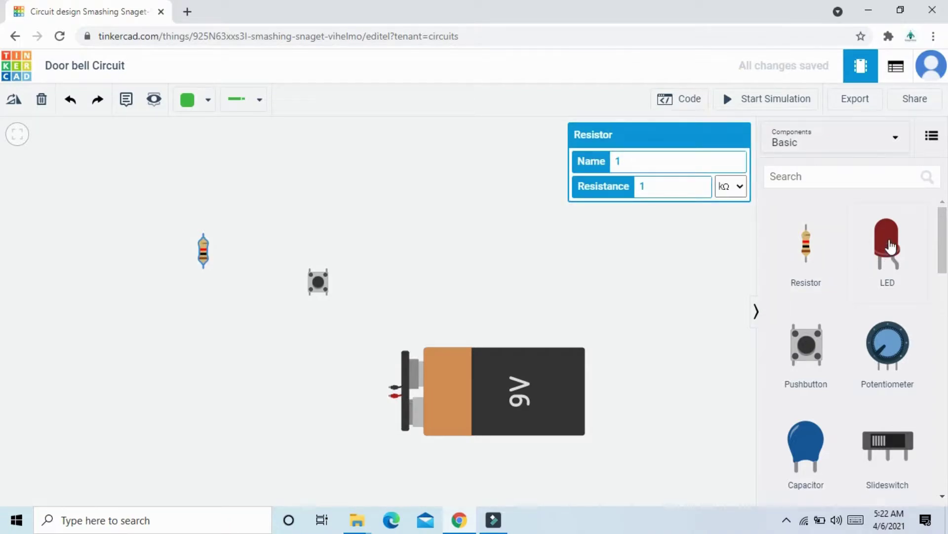
{"action": "left_click_drag", "start_coordinate": [891, 246], "coordinate": [212, 186]}
{"action": "left_click_drag", "start_coordinate": [595, 226], "coordinate": [605, 228]}
Step: Search the components for a buzzer and place a piezo above the pushbutton, to the right of the LED
{"action": "left_click", "coordinate": [875, 182]}
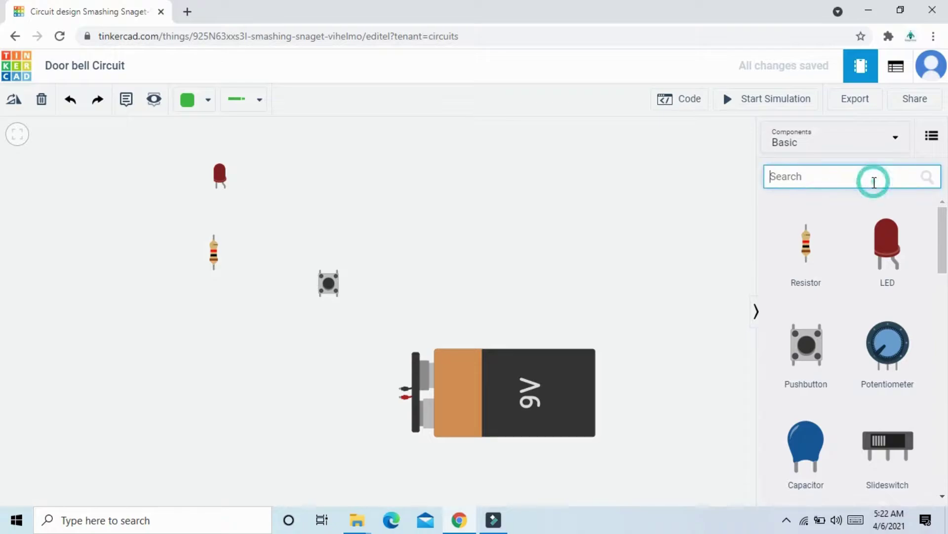
{"action": "type", "text": "by"}
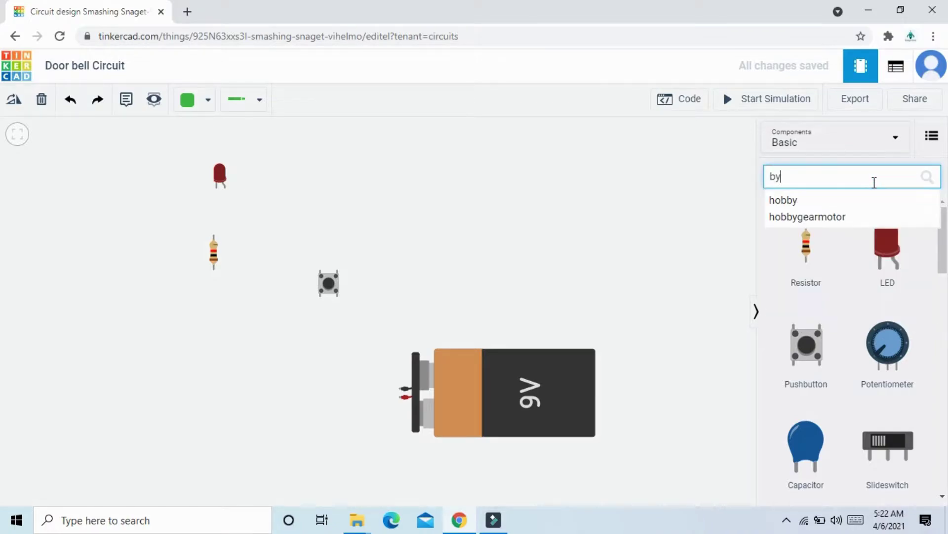
{"action": "type", "text": "uzze"}
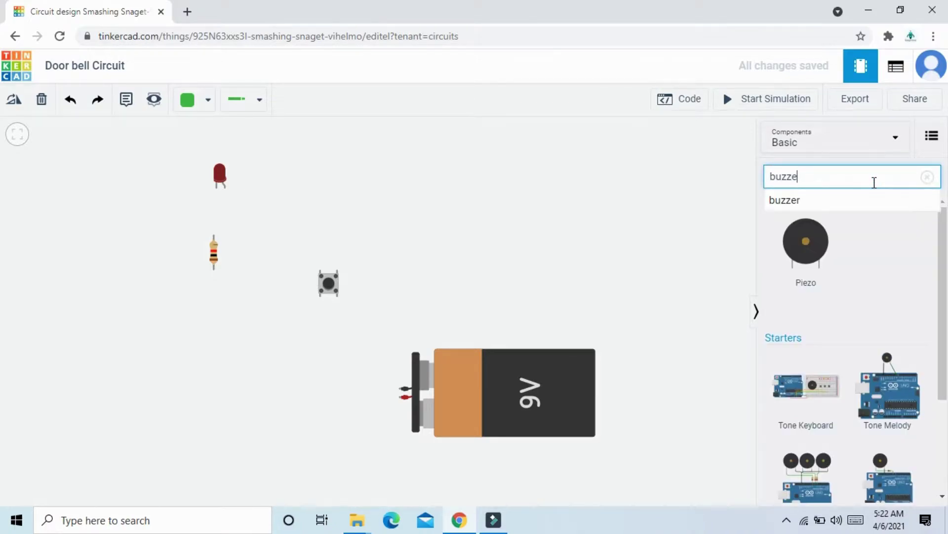
{"action": "left_click_drag", "start_coordinate": [807, 256], "coordinate": [315, 211]}
{"action": "scroll", "coordinate": [434, 303], "scroll_direction": "down", "scroll_amount": 1}
{"action": "left_click_drag", "start_coordinate": [481, 292], "coordinate": [431, 293]}
Step: Move the pushbutton and the resistor farther down to leave room for wiring below the piezo and LED
{"action": "left_click_drag", "start_coordinate": [288, 286], "coordinate": [280, 309]}
{"action": "left_click", "coordinate": [182, 265]}
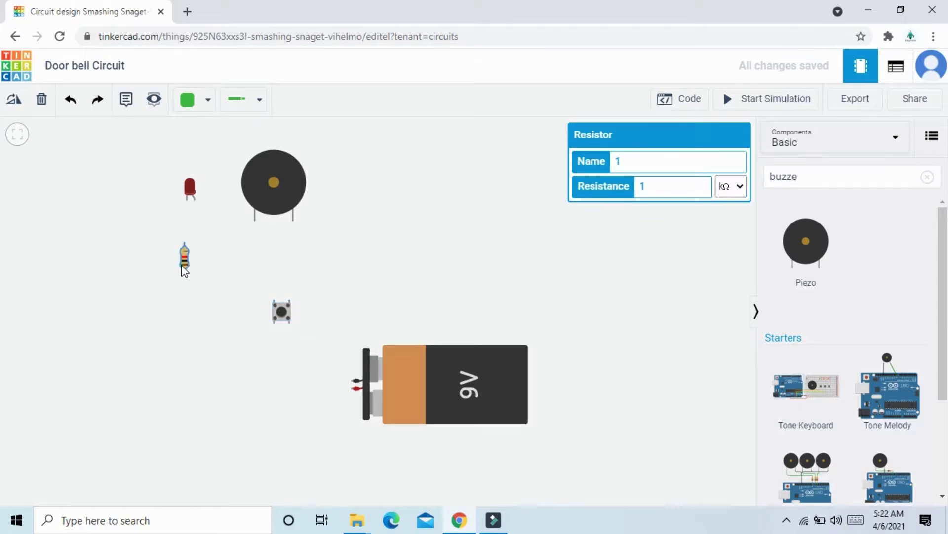
{"action": "left_click", "coordinate": [326, 249]}
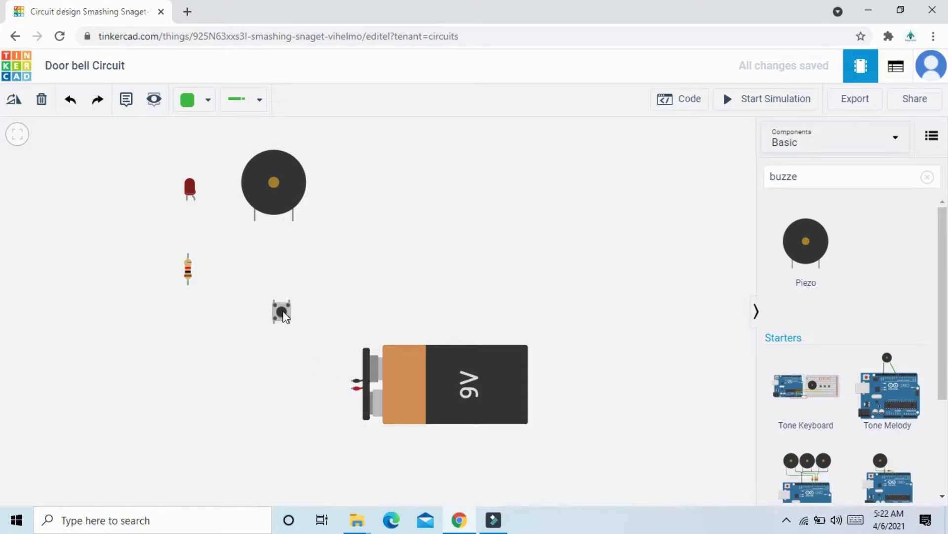
{"action": "left_click_drag", "start_coordinate": [282, 313], "coordinate": [278, 323]}
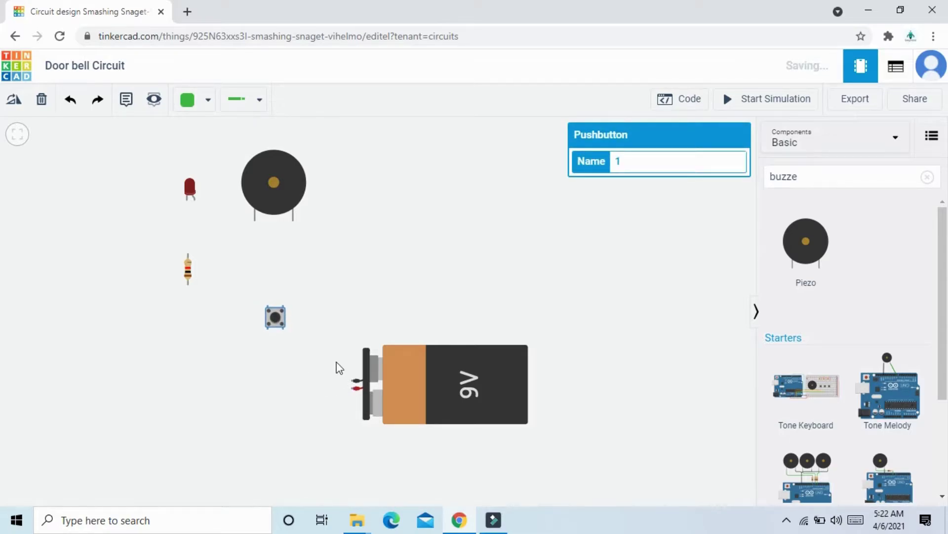
Step: Wire the battery's positive terminal to the pushbutton's Terminal 2a with one right-angle bend, and colour the wire red
{"action": "left_click", "coordinate": [352, 386]}
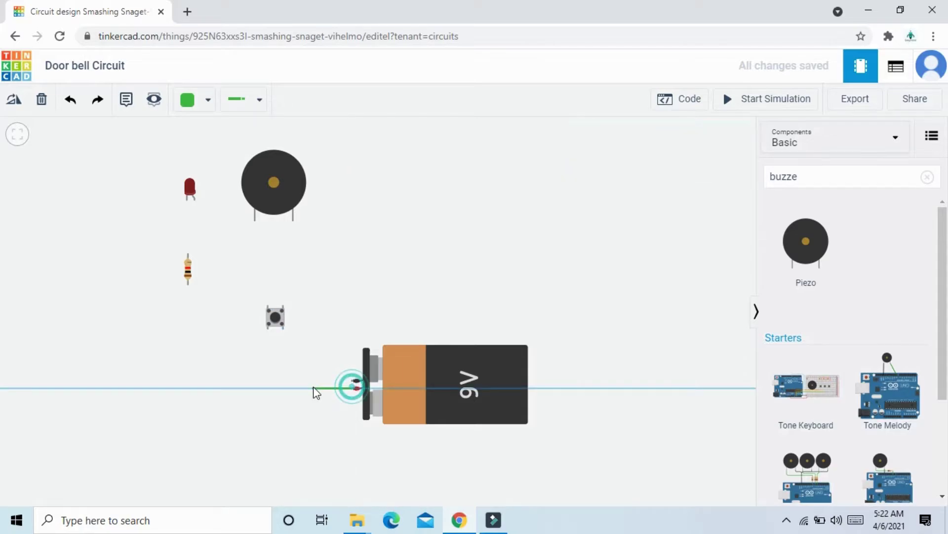
{"action": "left_click", "coordinate": [283, 388]}
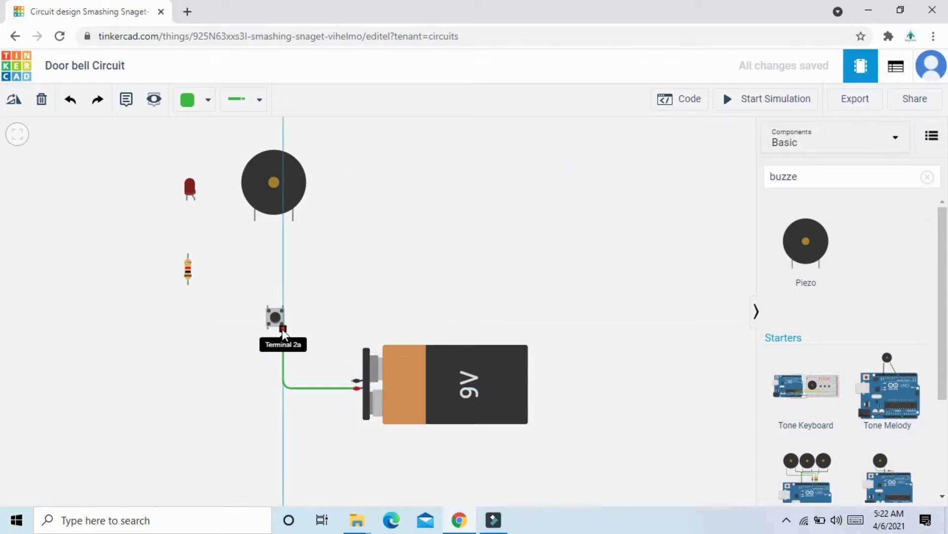
{"action": "left_click", "coordinate": [283, 328]}
{"action": "left_click", "coordinate": [631, 162]}
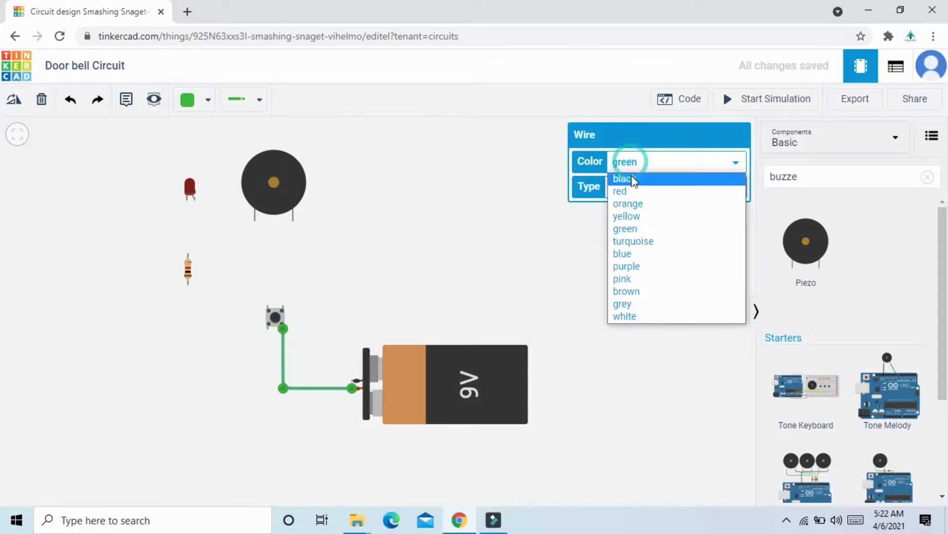
{"action": "left_click", "coordinate": [626, 189]}
{"action": "left_click", "coordinate": [386, 300]}
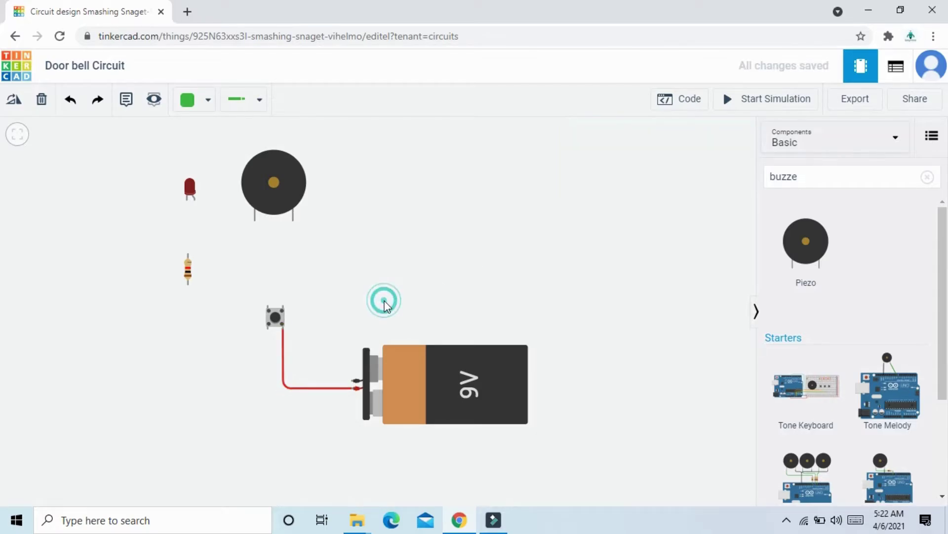
Step: Wire the pushbutton's upper-left terminal to the piezo's left pin, straighten the bend, and colour the wire red
{"action": "left_click", "coordinate": [271, 305]}
{"action": "left_click", "coordinate": [256, 306]}
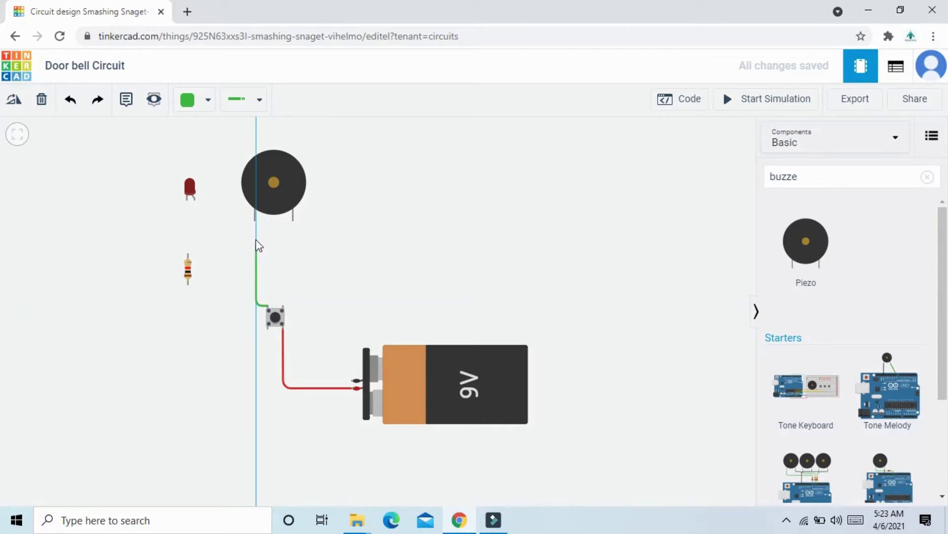
{"action": "left_click", "coordinate": [255, 222]}
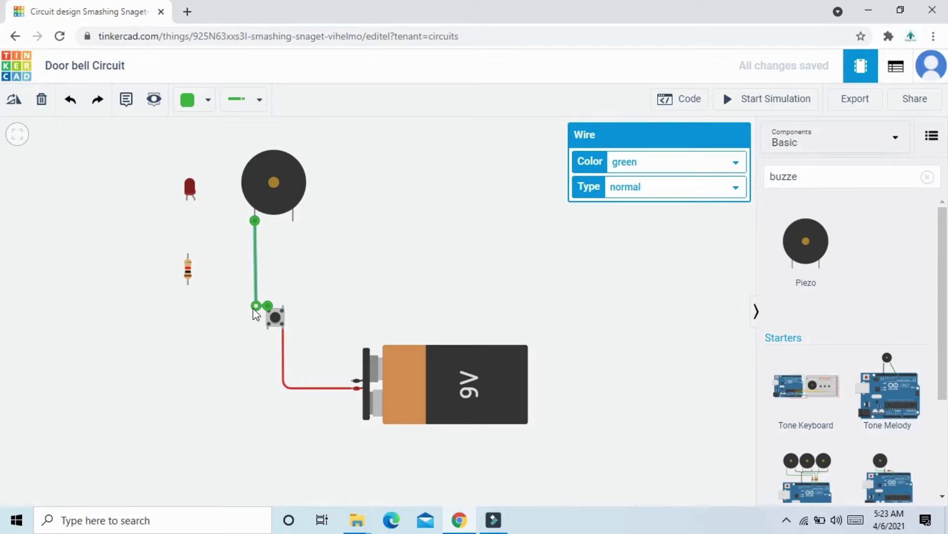
{"action": "left_click_drag", "start_coordinate": [254, 307], "coordinate": [254, 306]}
{"action": "left_click", "coordinate": [659, 164]}
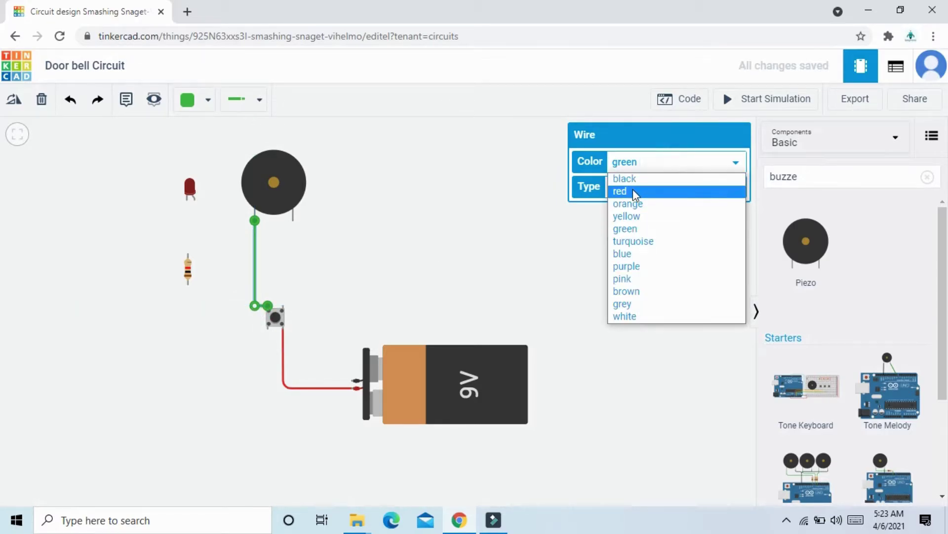
{"action": "left_click", "coordinate": [633, 189]}
{"action": "left_click", "coordinate": [412, 259]}
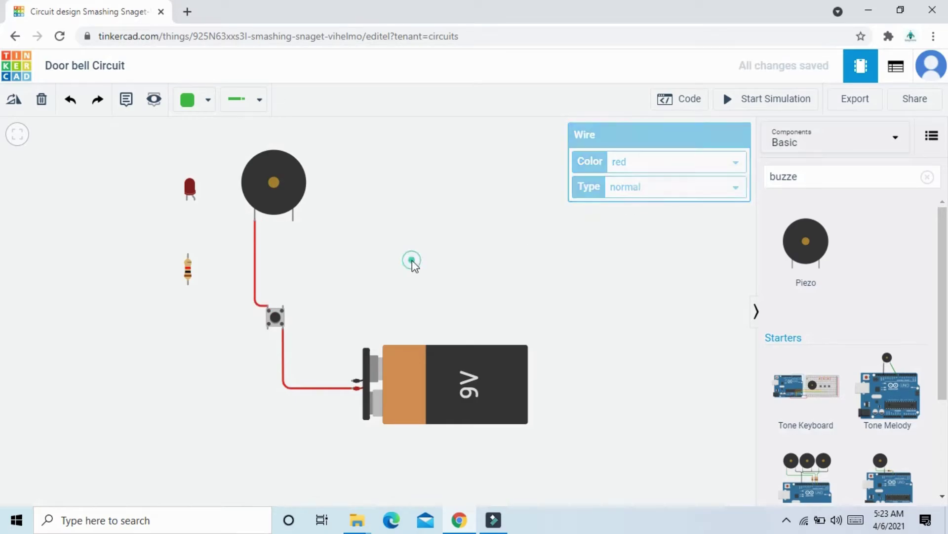
Step: Wire the LED's anode to the pushbutton's upper-left terminal with one bend, and colour the wire red
{"action": "left_click", "coordinate": [194, 200]}
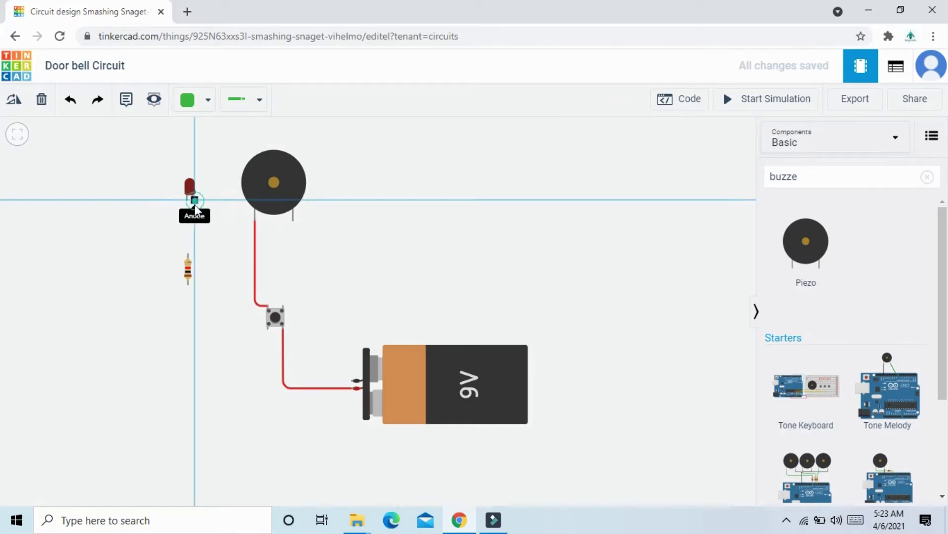
{"action": "left_click", "coordinate": [195, 304]}
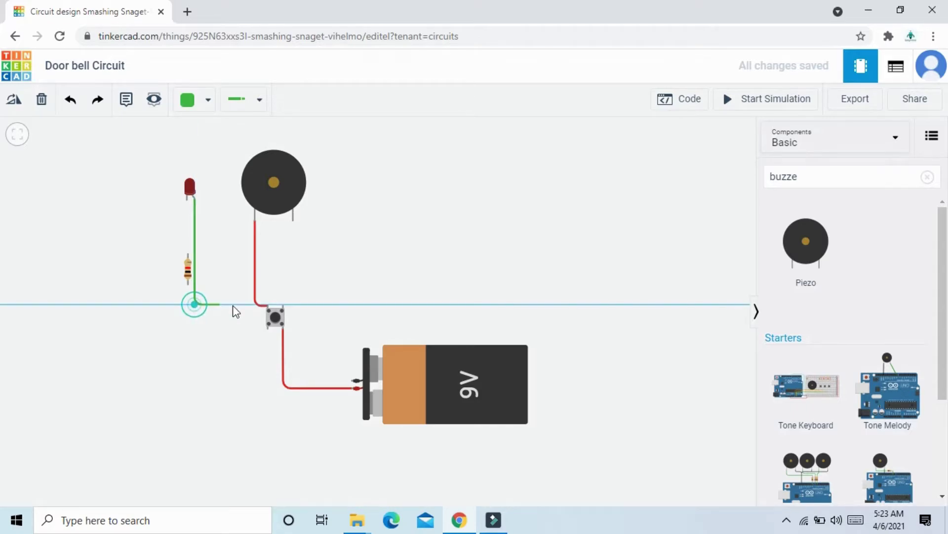
{"action": "left_click", "coordinate": [269, 304]}
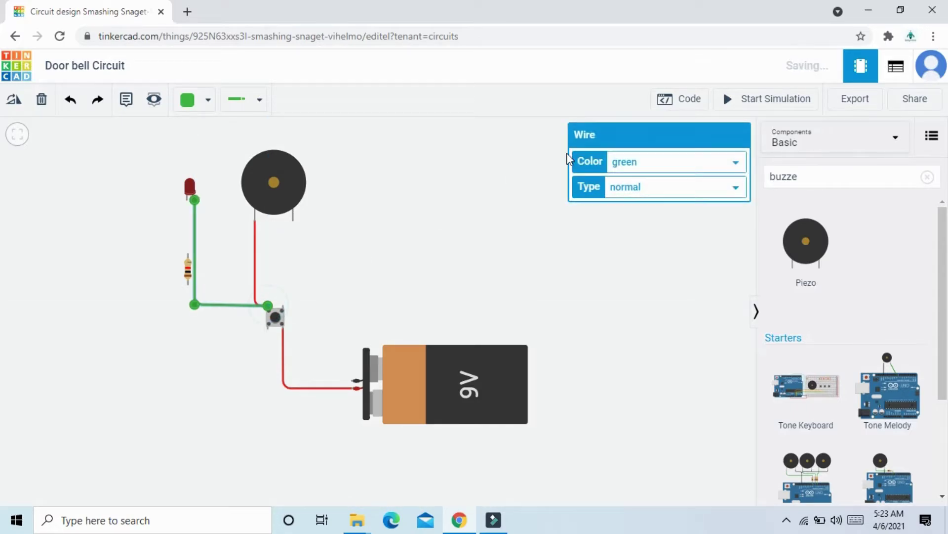
{"action": "left_click", "coordinate": [650, 163]}
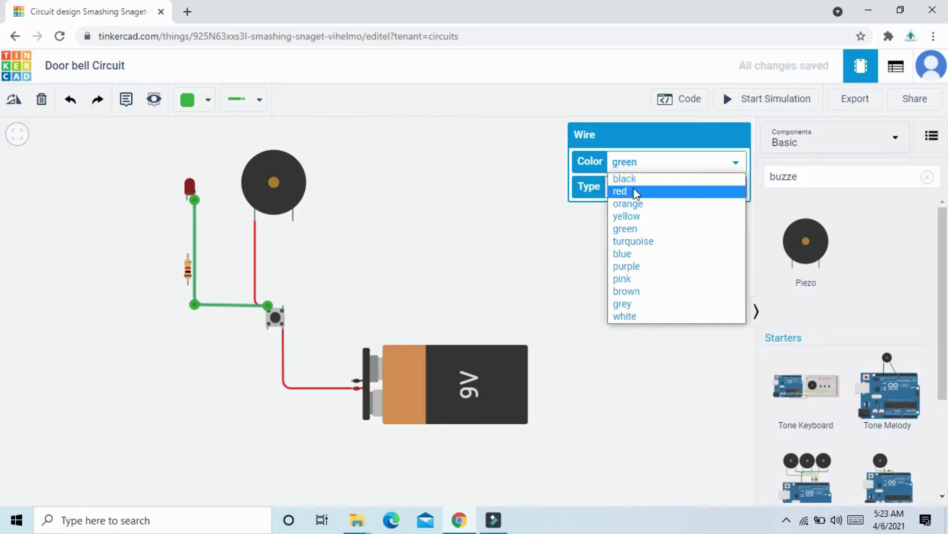
{"action": "left_click", "coordinate": [627, 192]}
{"action": "left_click", "coordinate": [371, 262]}
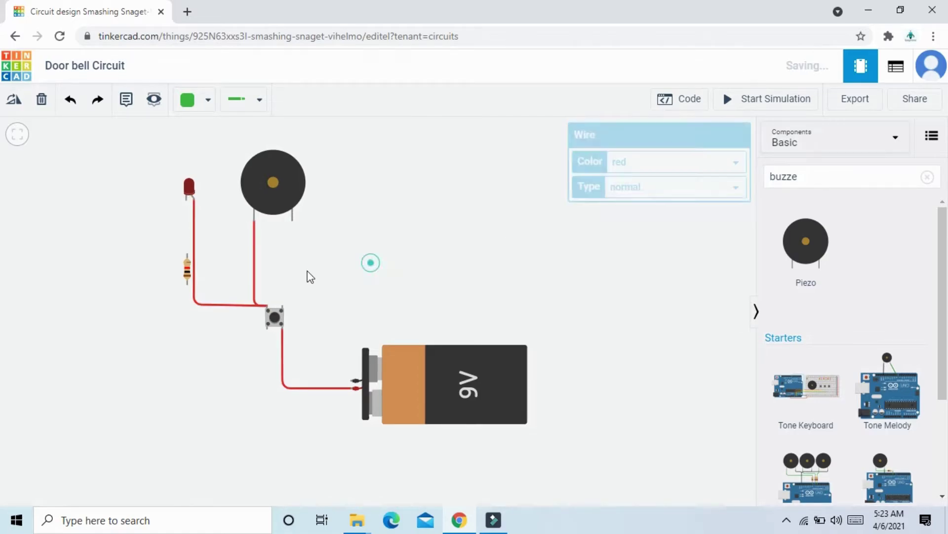
Step: Change the LED's colour to Green
{"action": "left_click", "coordinate": [189, 187]}
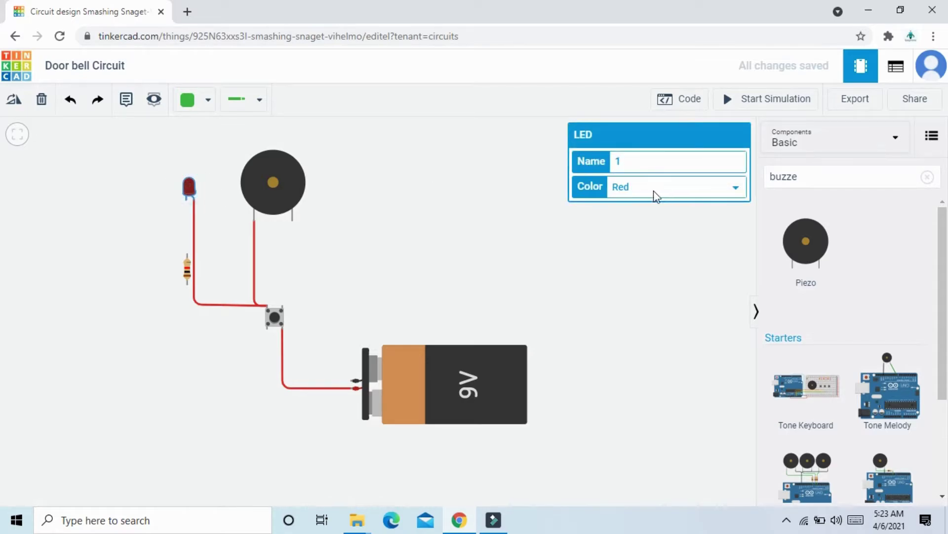
{"action": "left_click", "coordinate": [637, 188]}
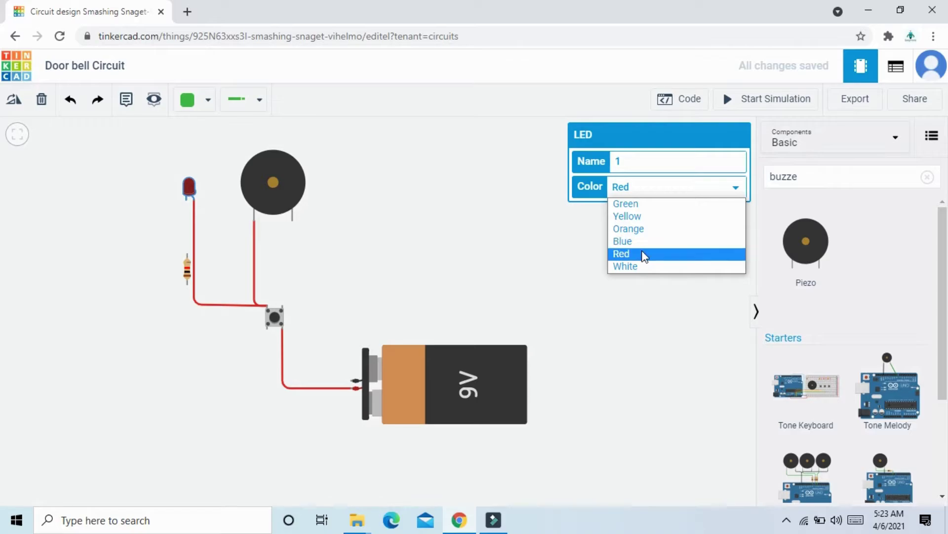
{"action": "left_click", "coordinate": [643, 204]}
{"action": "left_click", "coordinate": [476, 238]}
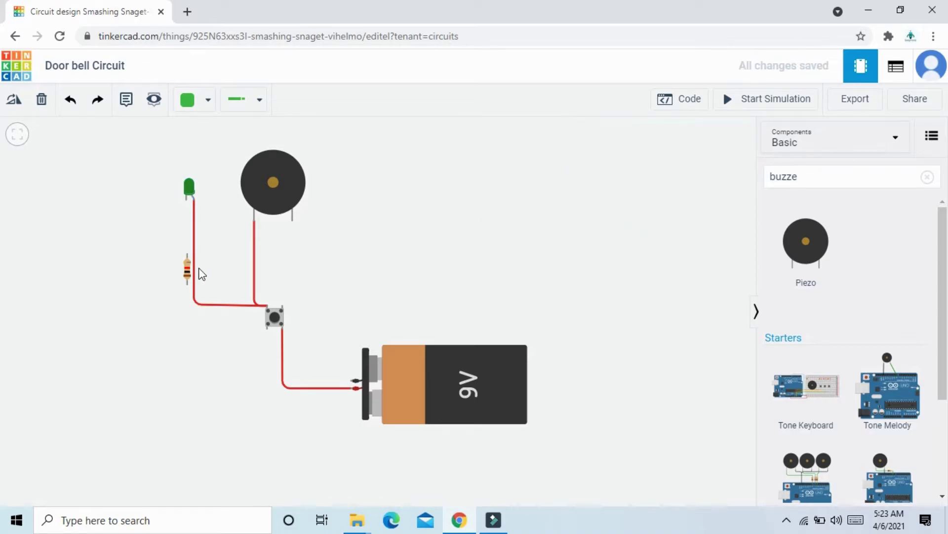
Step: Move the resistor slightly closer to the LED and set its resistance to 400 Ω
{"action": "left_click_drag", "start_coordinate": [188, 269], "coordinate": [186, 255]}
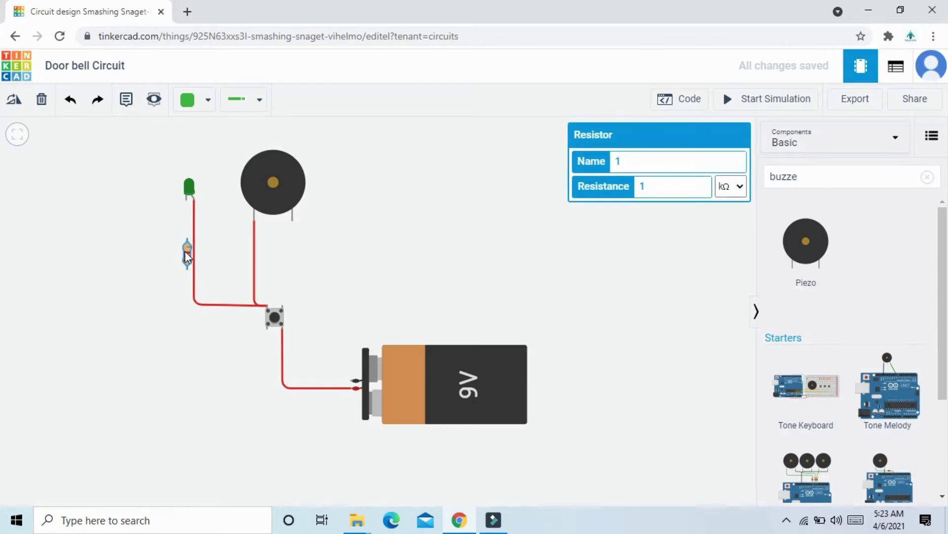
{"action": "left_click", "coordinate": [231, 244]}
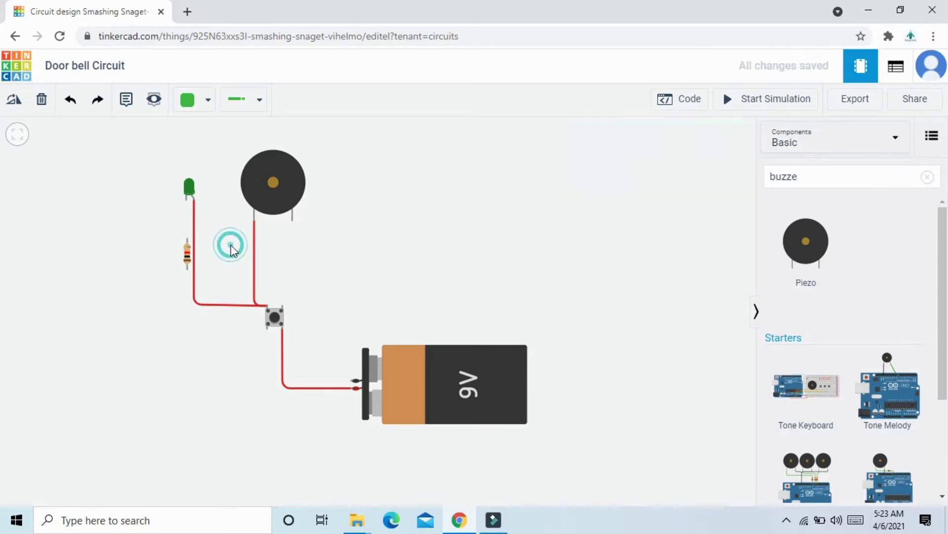
{"action": "left_click", "coordinate": [187, 261]}
{"action": "left_click_drag", "start_coordinate": [654, 185], "coordinate": [637, 194]}
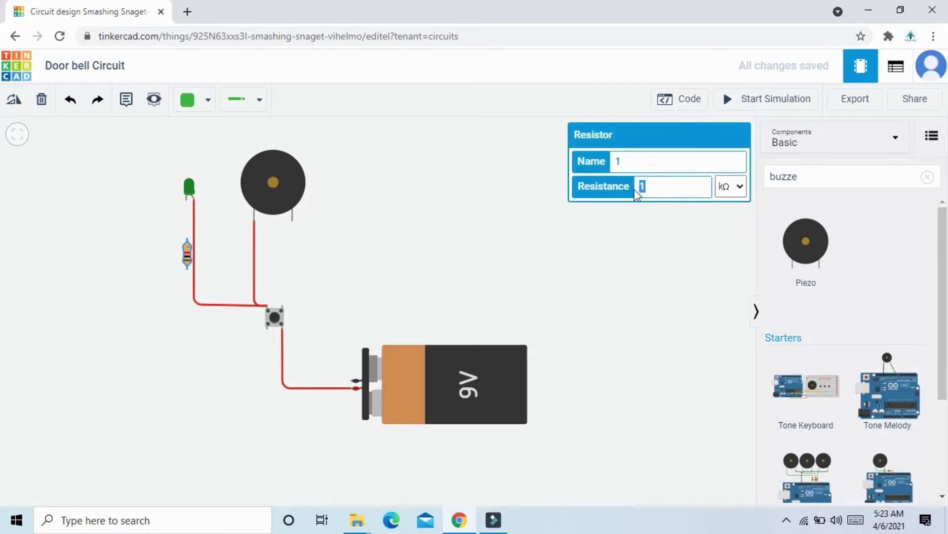
{"action": "type", "text": "400"}
{"action": "left_click", "coordinate": [737, 196]}
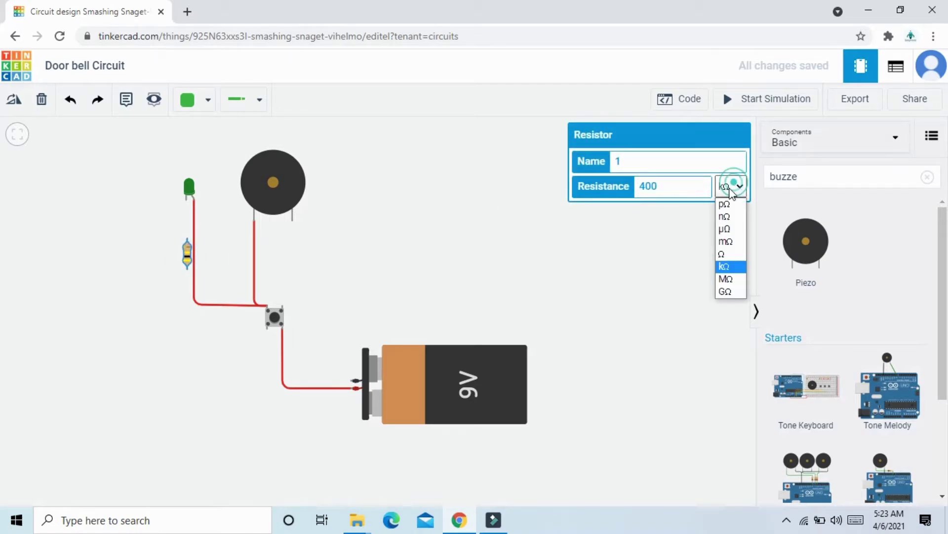
{"action": "left_click", "coordinate": [730, 255]}
{"action": "left_click", "coordinate": [486, 265]}
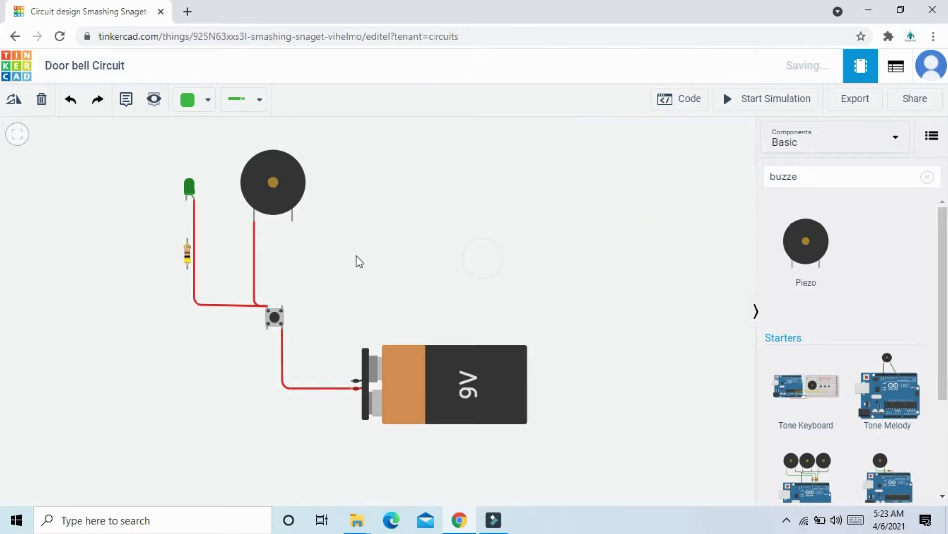
Step: Wire the resistor's upper terminal to the LED's cathode and nudge the resistor so the wire runs vertically
{"action": "left_click", "coordinate": [188, 239]}
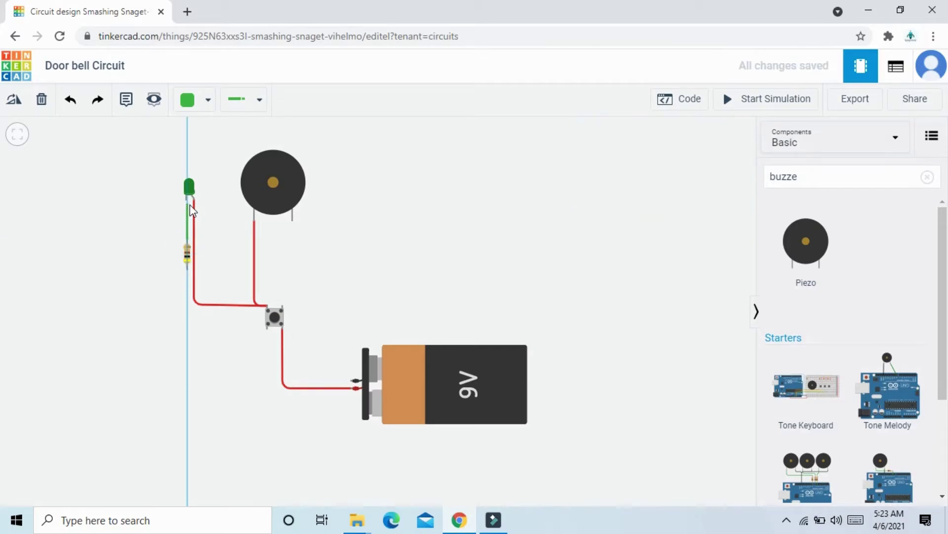
{"action": "left_click", "coordinate": [190, 203]}
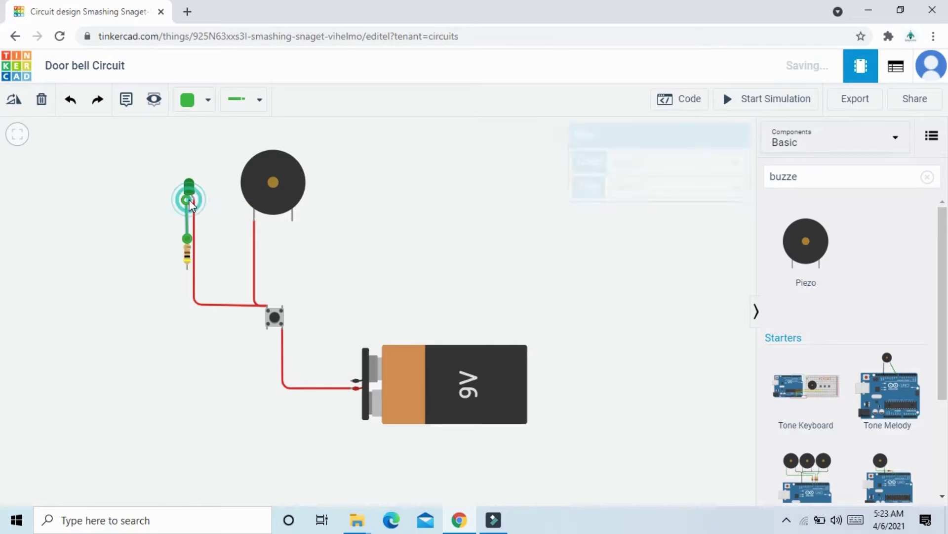
{"action": "left_click", "coordinate": [188, 252]}
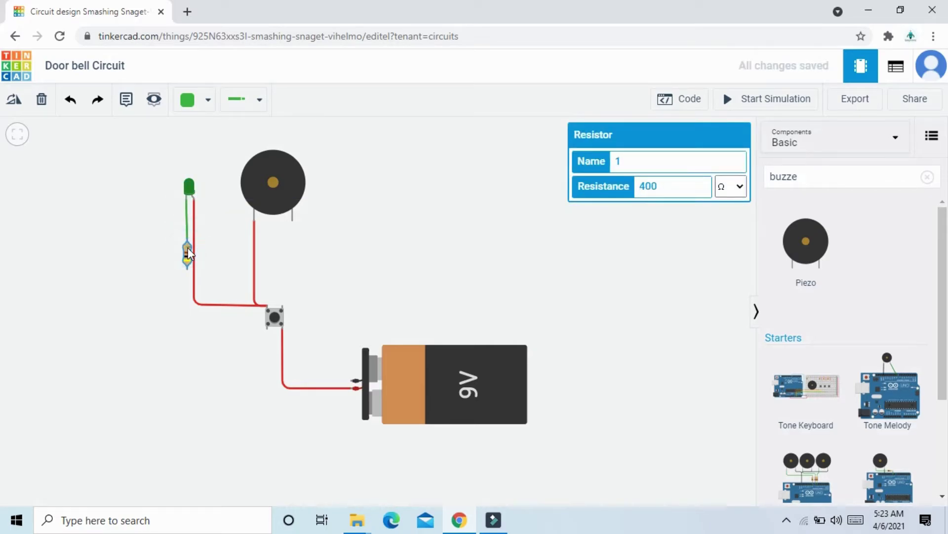
{"action": "left_click_drag", "start_coordinate": [188, 248], "coordinate": [186, 249]}
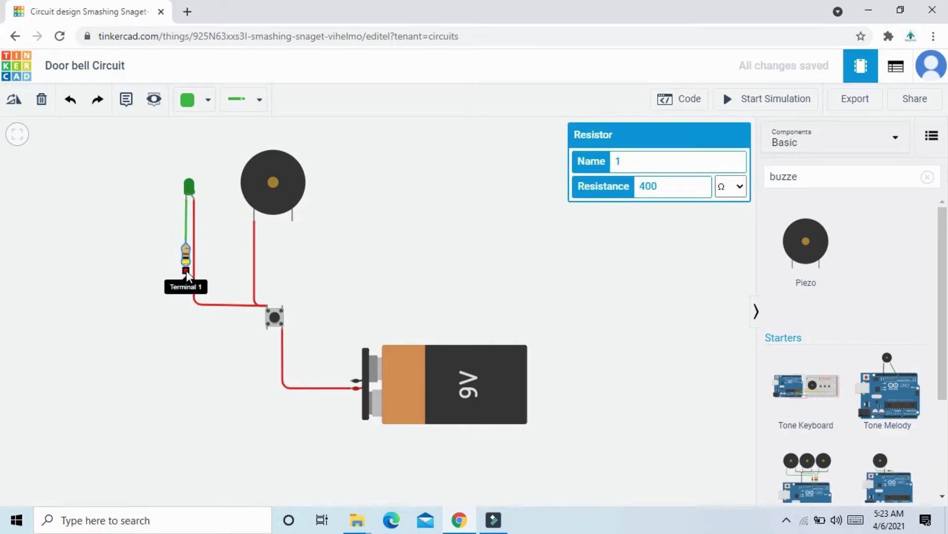
Step: Wire the resistor's Terminal 1 to the battery's negative terminal with one right-angle bend, and colour the wire black
{"action": "left_click", "coordinate": [186, 270]}
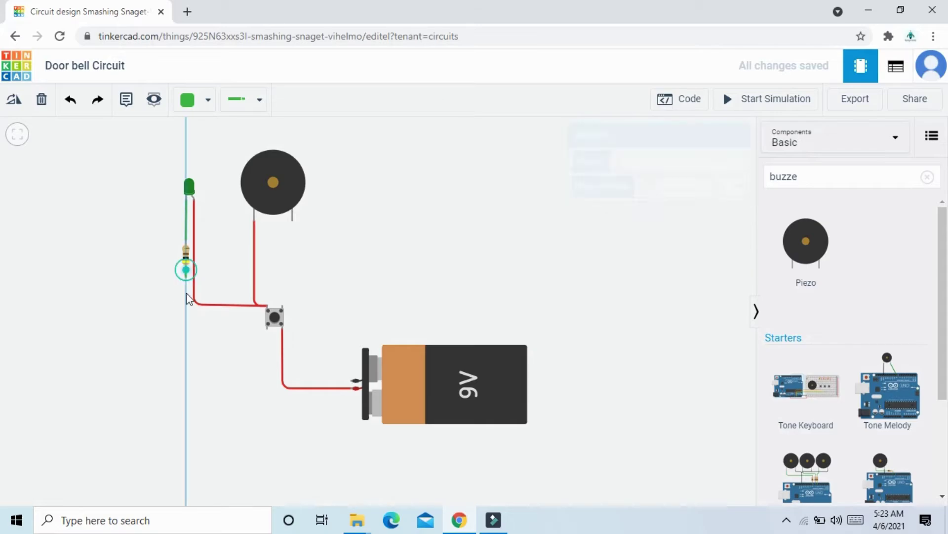
{"action": "left_click", "coordinate": [186, 368]}
{"action": "left_click", "coordinate": [351, 379]}
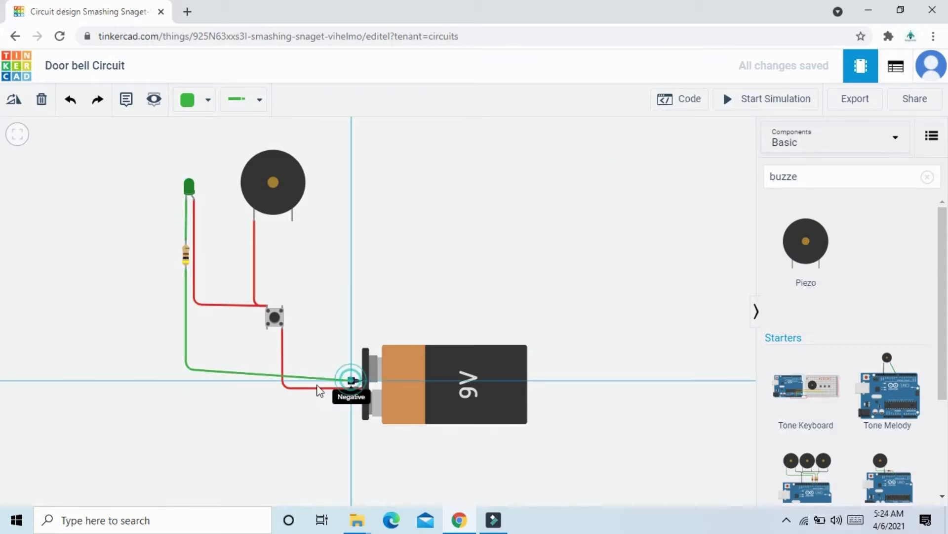
{"action": "left_click_drag", "start_coordinate": [186, 372], "coordinate": [187, 383]}
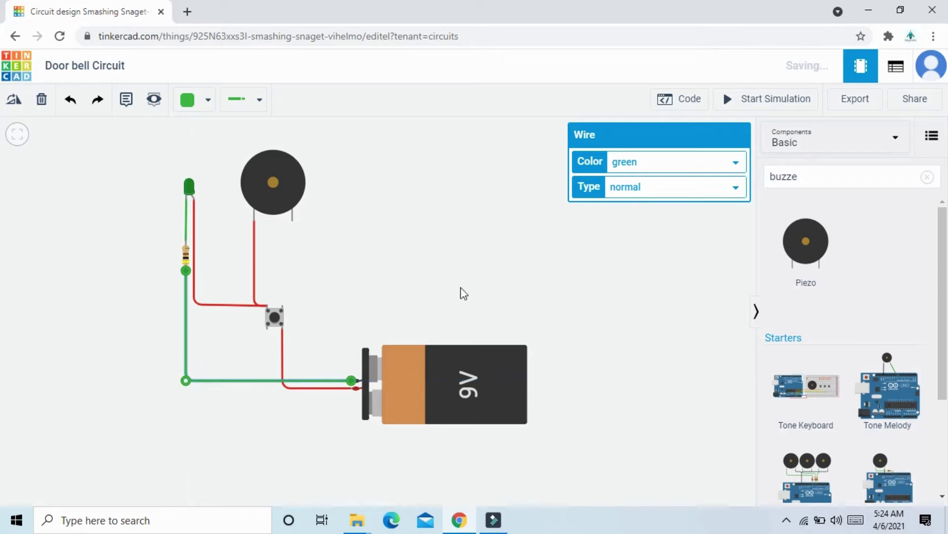
{"action": "left_click", "coordinate": [636, 158]}
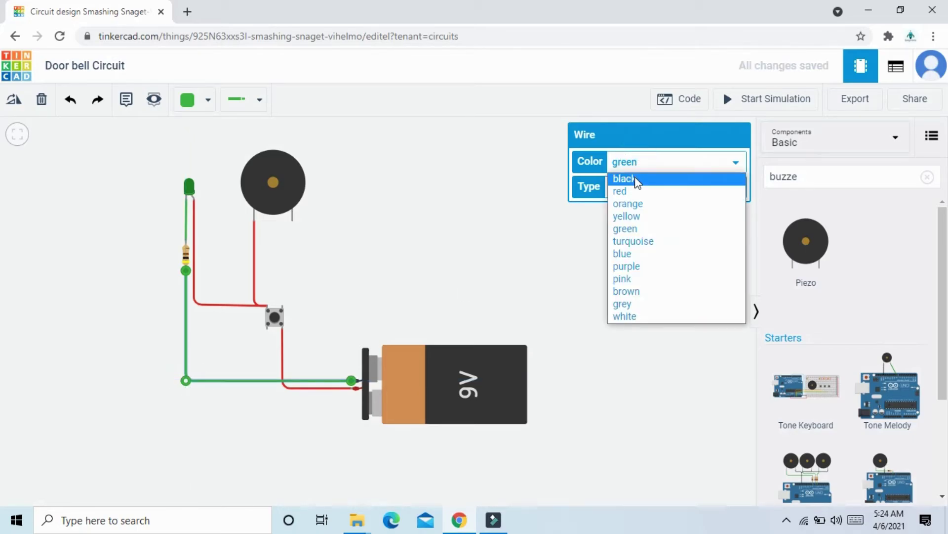
{"action": "left_click", "coordinate": [635, 176]}
Step: Change the colour of the wire between the LED and the resistor to black
{"action": "left_click", "coordinate": [185, 225]}
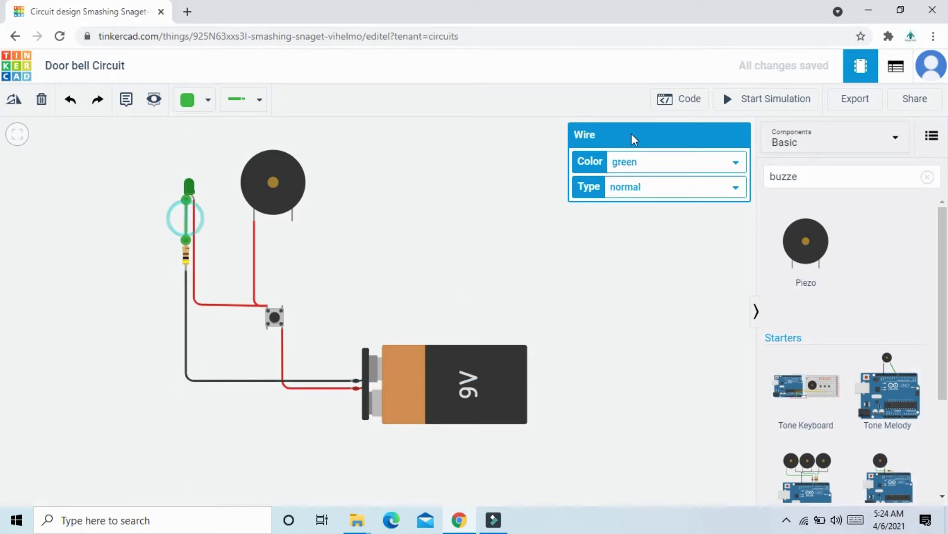
{"action": "left_click", "coordinate": [635, 162]}
{"action": "left_click", "coordinate": [631, 181]}
{"action": "left_click", "coordinate": [341, 239]}
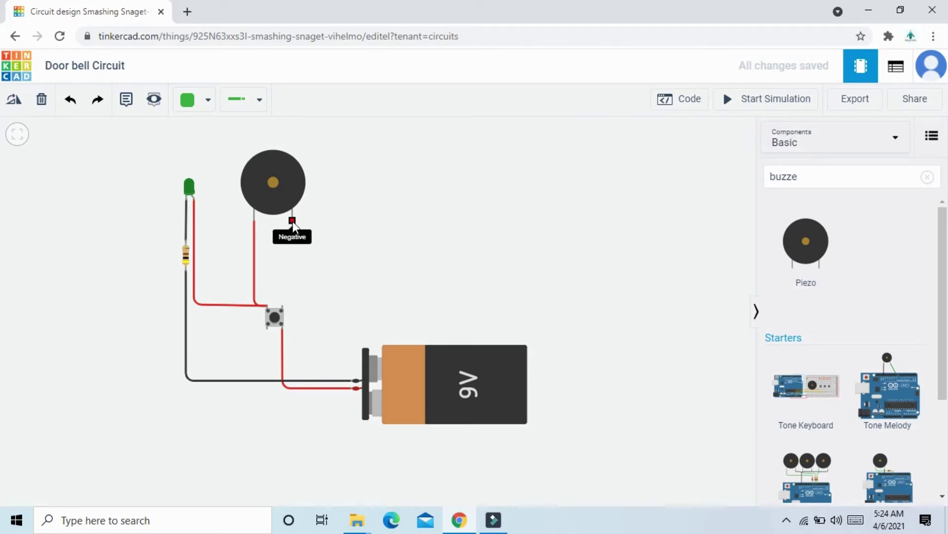
Step: Wire the piezo's negative pin to the battery's negative terminal with one right-angle bend, and colour the wire black
{"action": "left_click", "coordinate": [292, 220]}
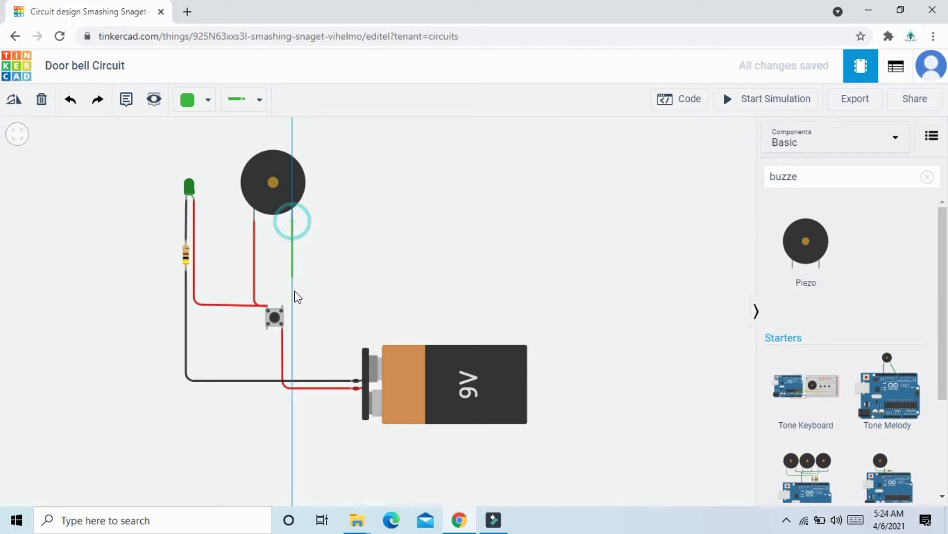
{"action": "left_click", "coordinate": [292, 379]}
{"action": "left_click", "coordinate": [353, 380]}
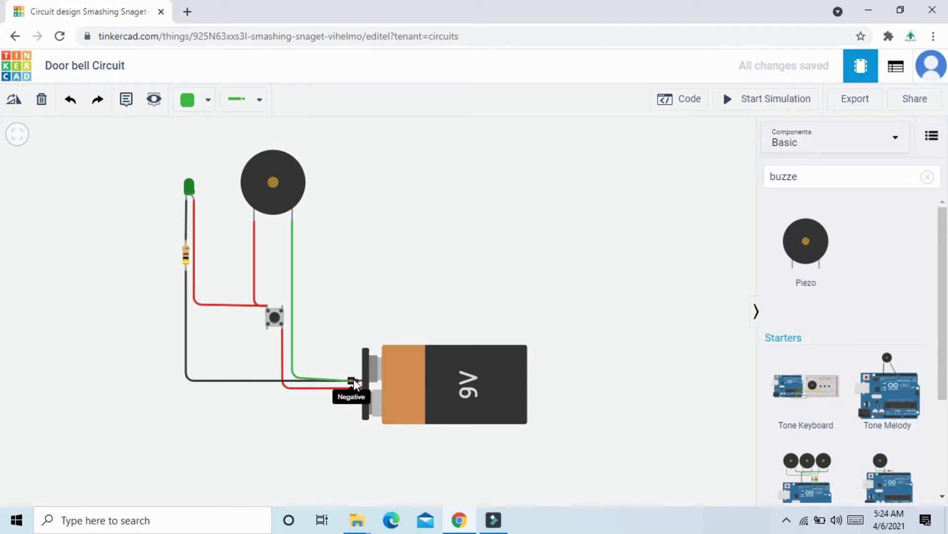
{"action": "left_click", "coordinate": [354, 379]}
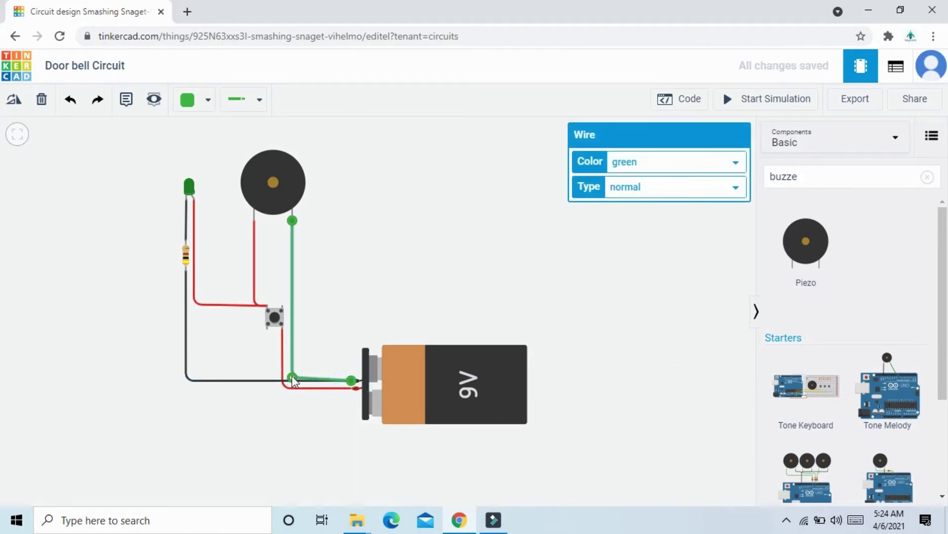
{"action": "left_click", "coordinate": [662, 162]}
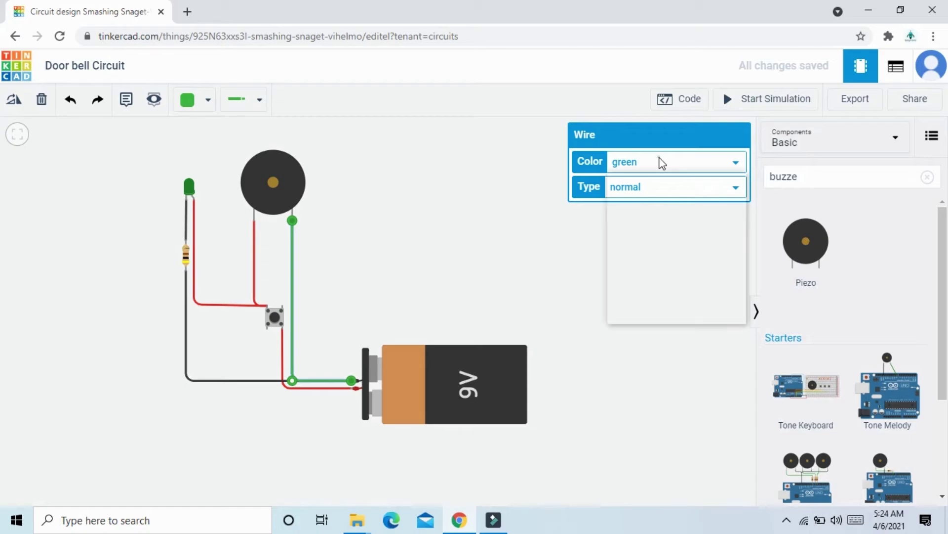
{"action": "left_click", "coordinate": [633, 179]}
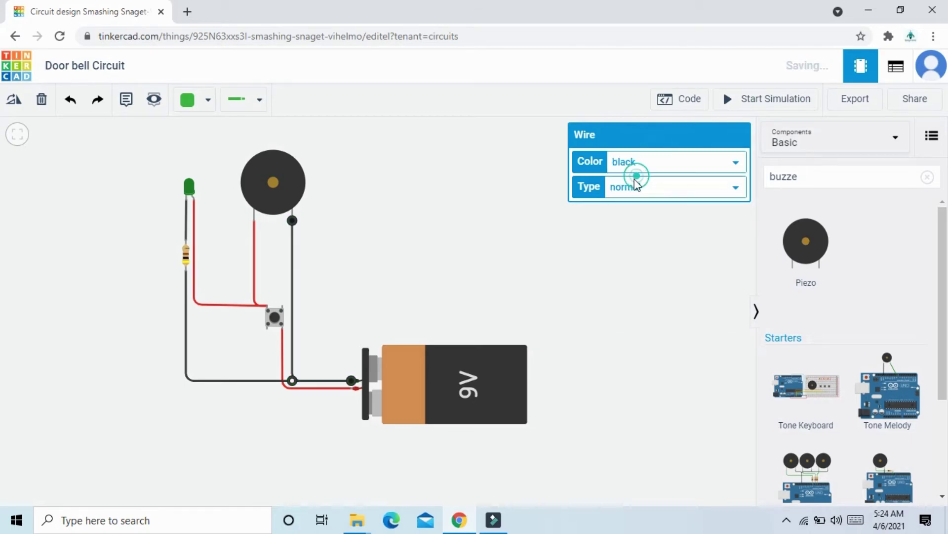
{"action": "left_click", "coordinate": [434, 257]}
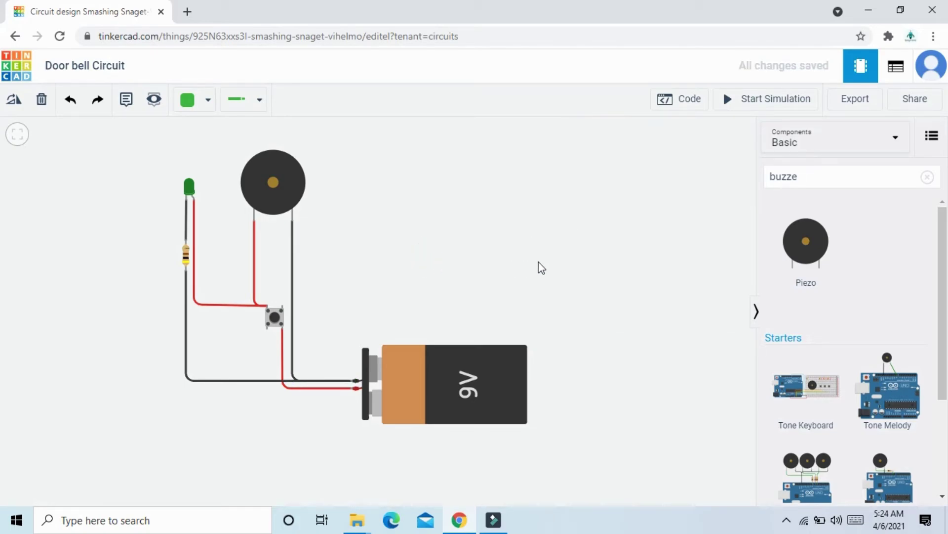
Step: Start the simulation and operate the pushbutton repeatedly to test the buzzer and the LED
{"action": "scroll", "coordinate": [496, 254], "scroll_direction": "up", "scroll_amount": 2}
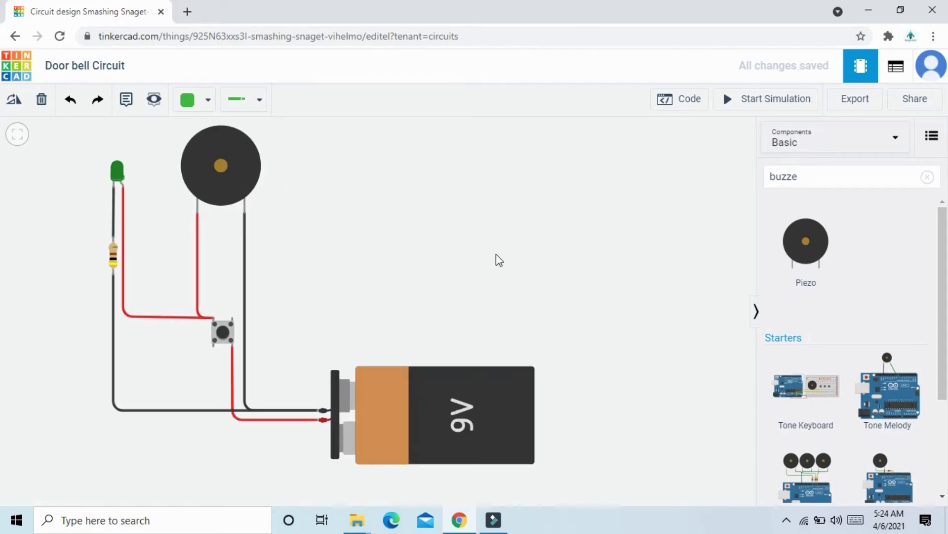
{"action": "left_click_drag", "start_coordinate": [443, 269], "coordinate": [510, 270]}
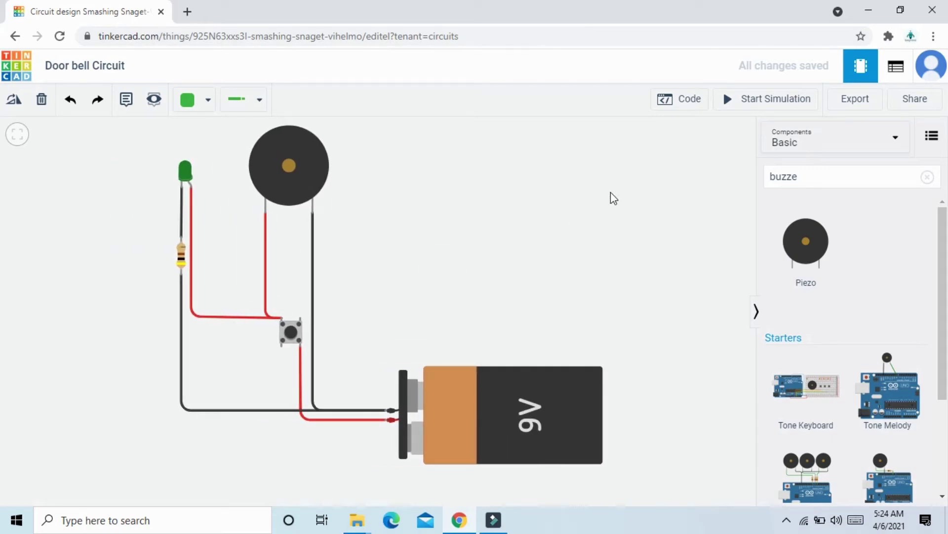
{"action": "left_click", "coordinate": [775, 100]}
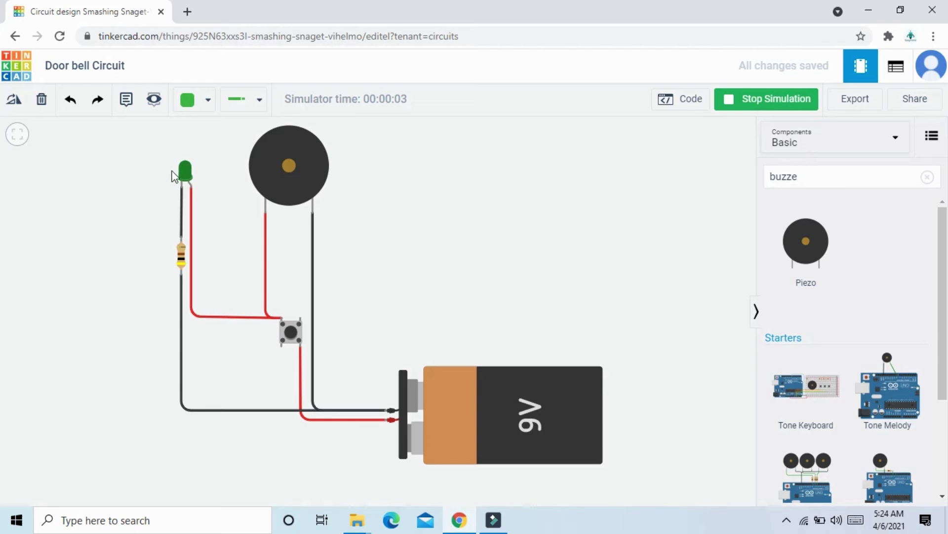
{"action": "left_click", "coordinate": [291, 337]}
{"action": "left_click", "coordinate": [291, 332]}
{"action": "left_click", "coordinate": [288, 332]}
{"action": "left_click", "coordinate": [288, 332]}
{"action": "left_click", "coordinate": [292, 334]}
{"action": "left_click", "coordinate": [292, 334]}
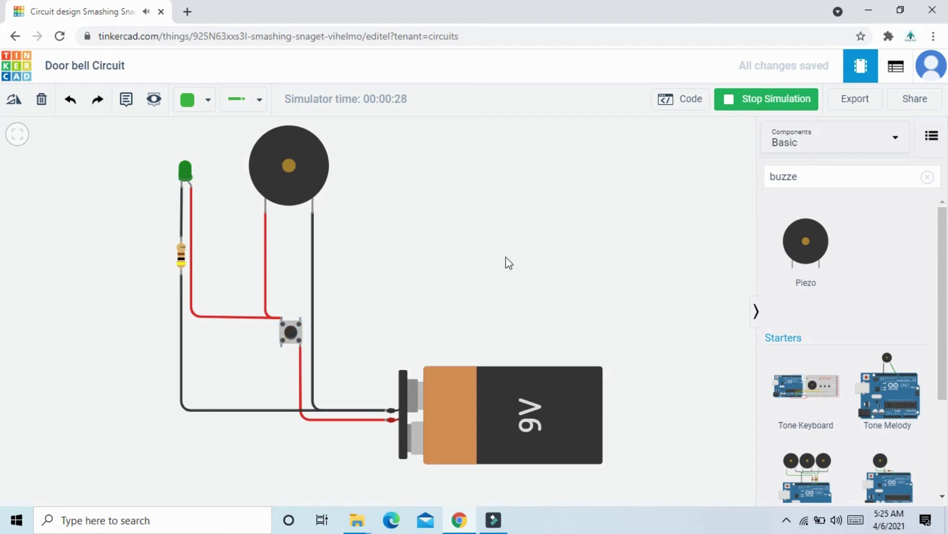